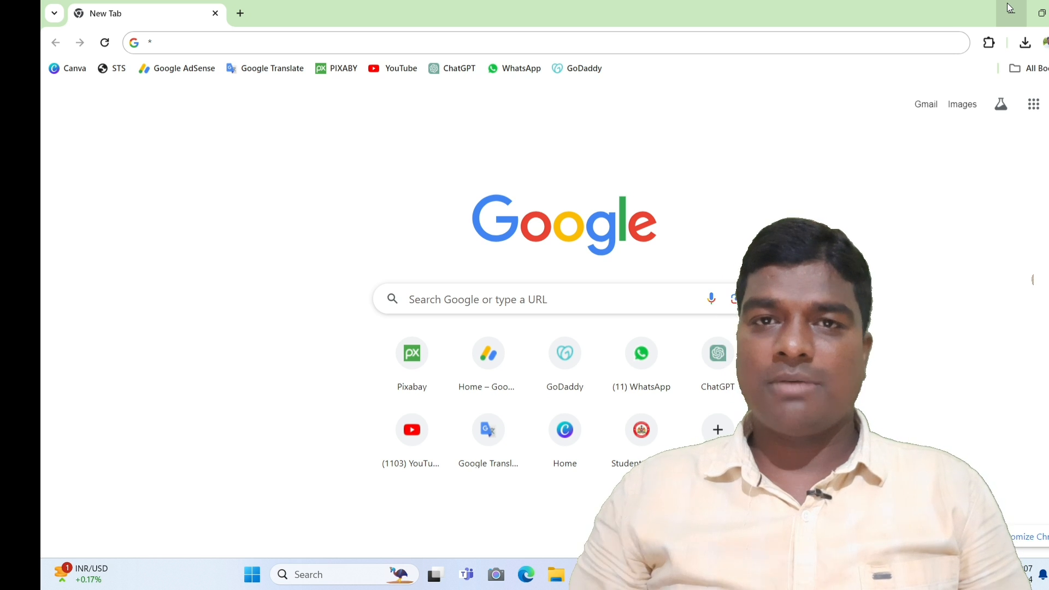
- Search Google for 'eeds' and open the 'EEDS | LOGIN' result
click(533, 304)
click(490, 329)
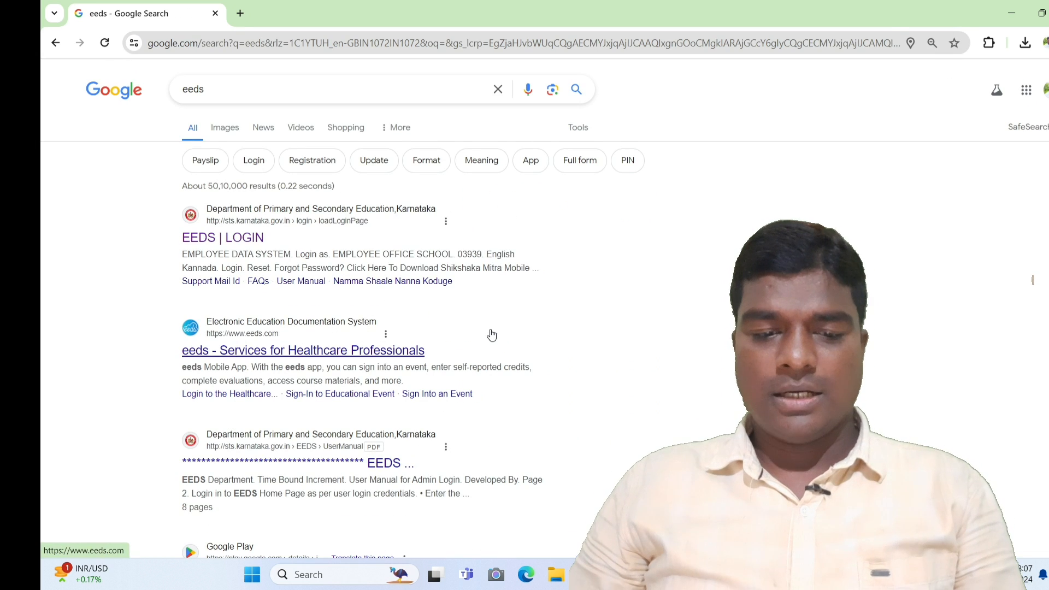
click(246, 244)
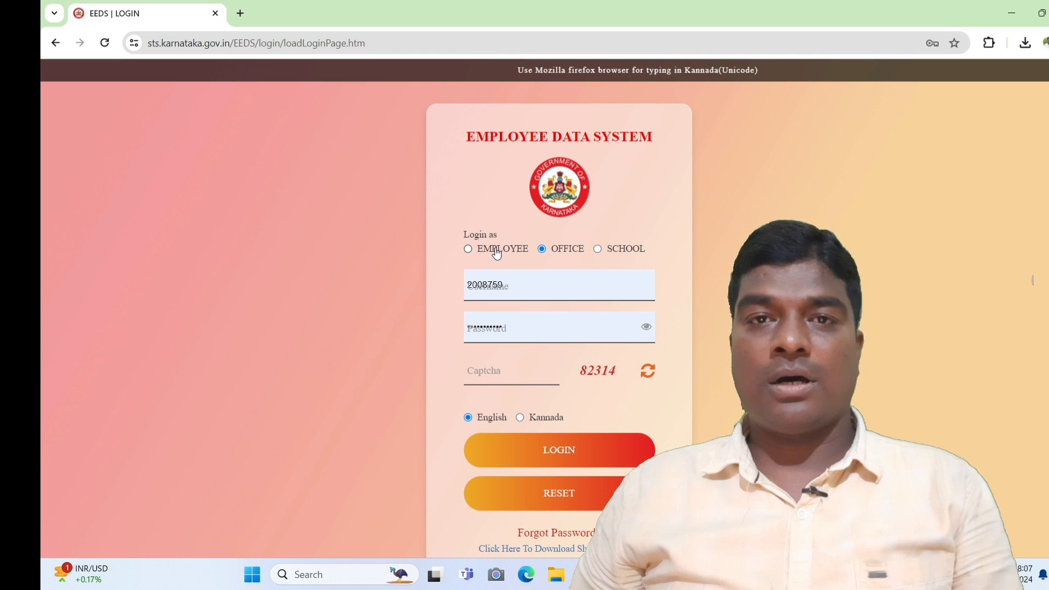
- Log in to EEDS as EMPLOYEE after entering the displayed captcha
click(496, 253)
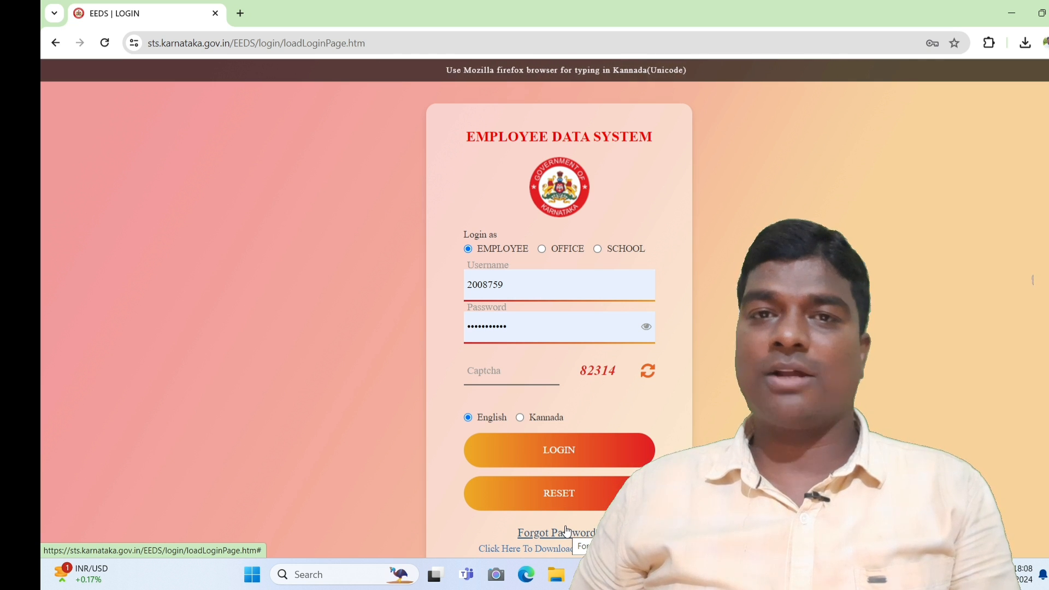
click(500, 372)
text(8)
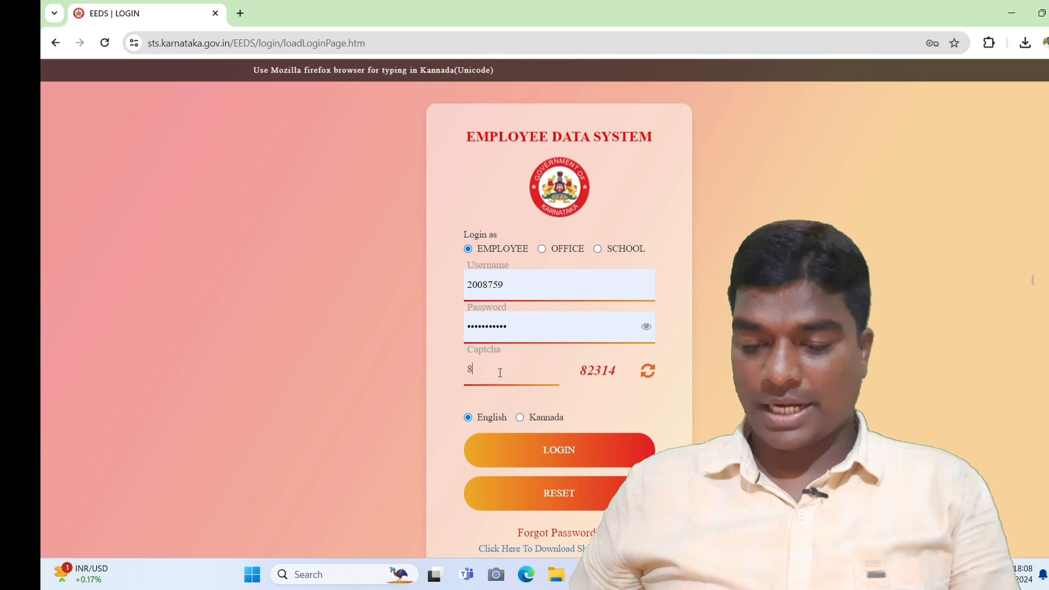
text(2314)
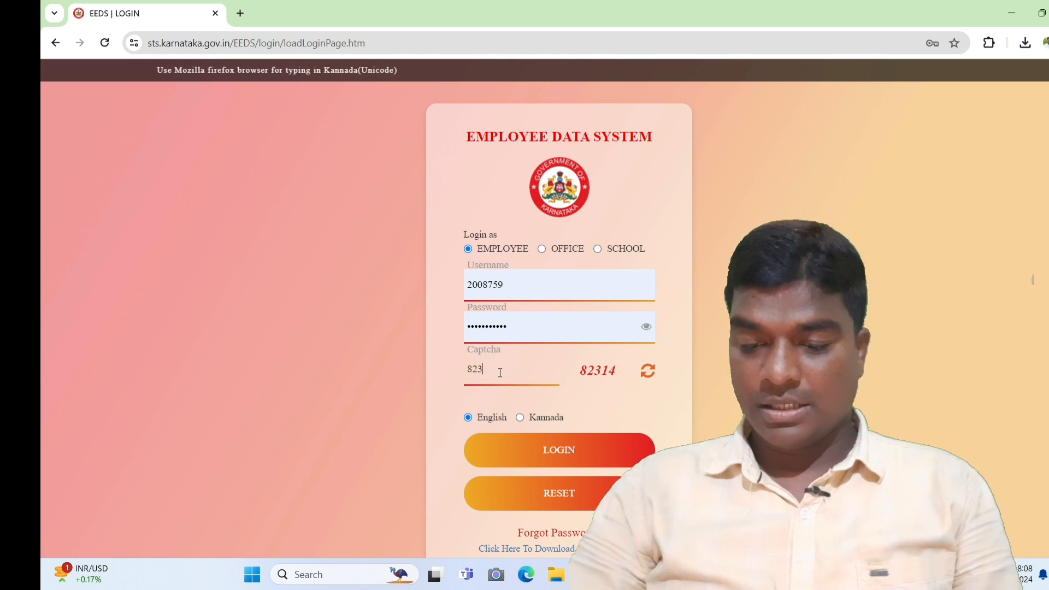
click(546, 453)
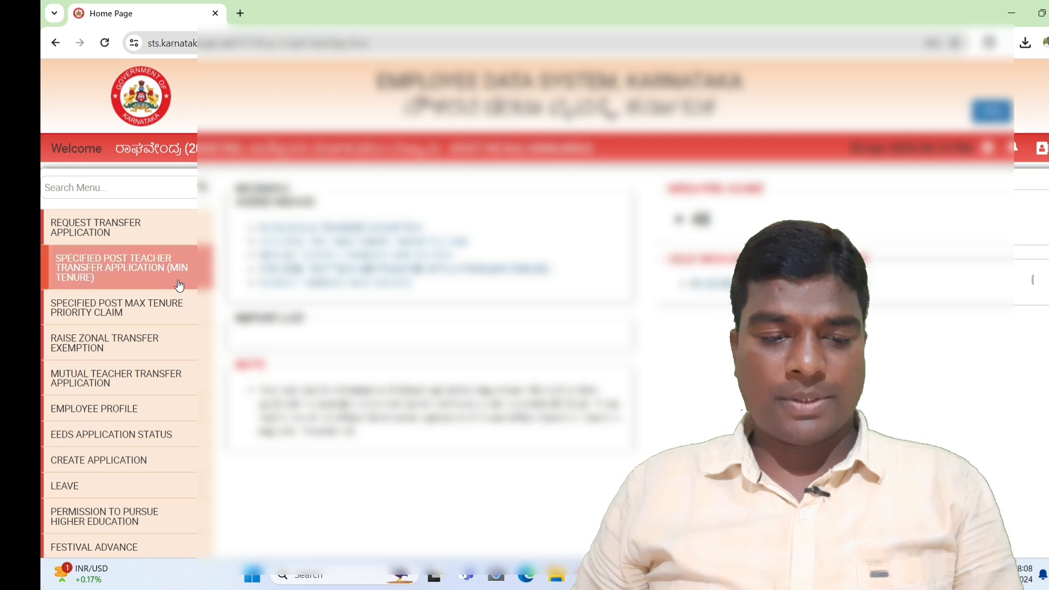
- Open REQUEST TRANSFER APPLICATION from the left menu as a new Teacher Transfer tab
click(132, 236)
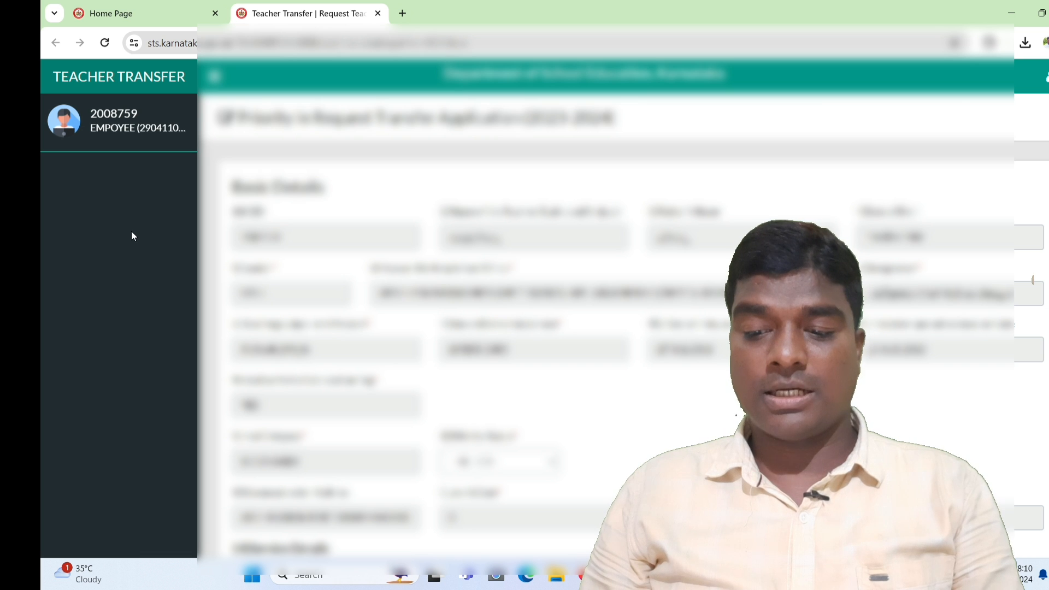
- Scroll down and pick the first transfer type in the required dropdown
scroll(131, 236, down, 4)
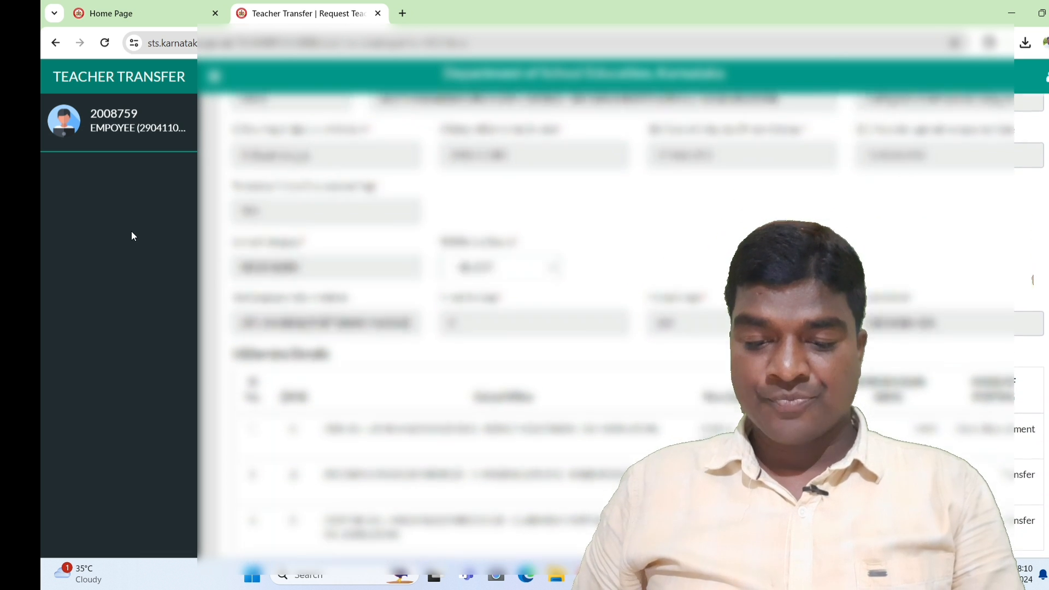
scroll(131, 236, down, 1)
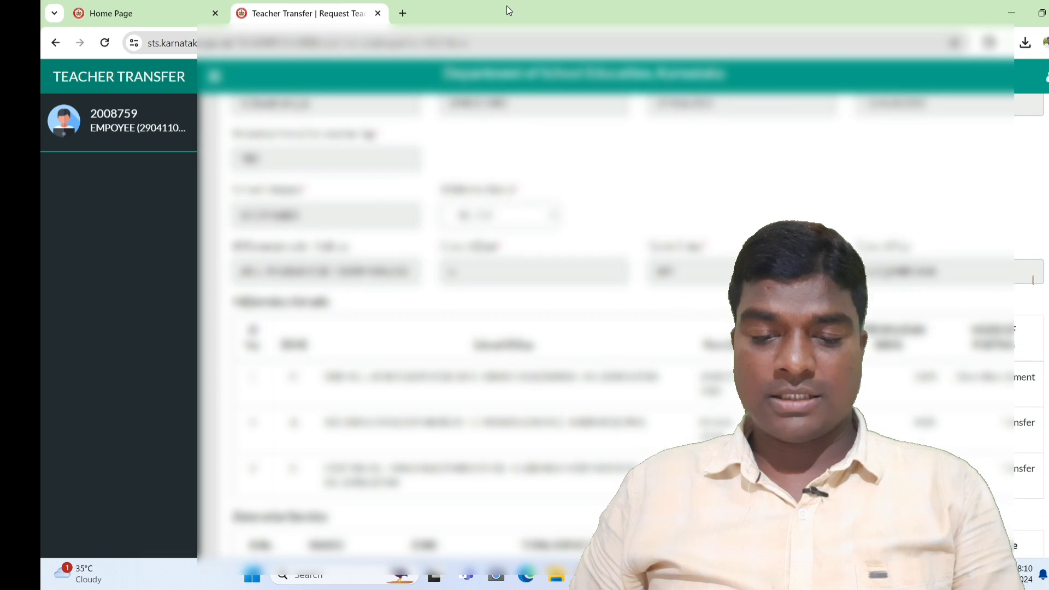
click(496, 214)
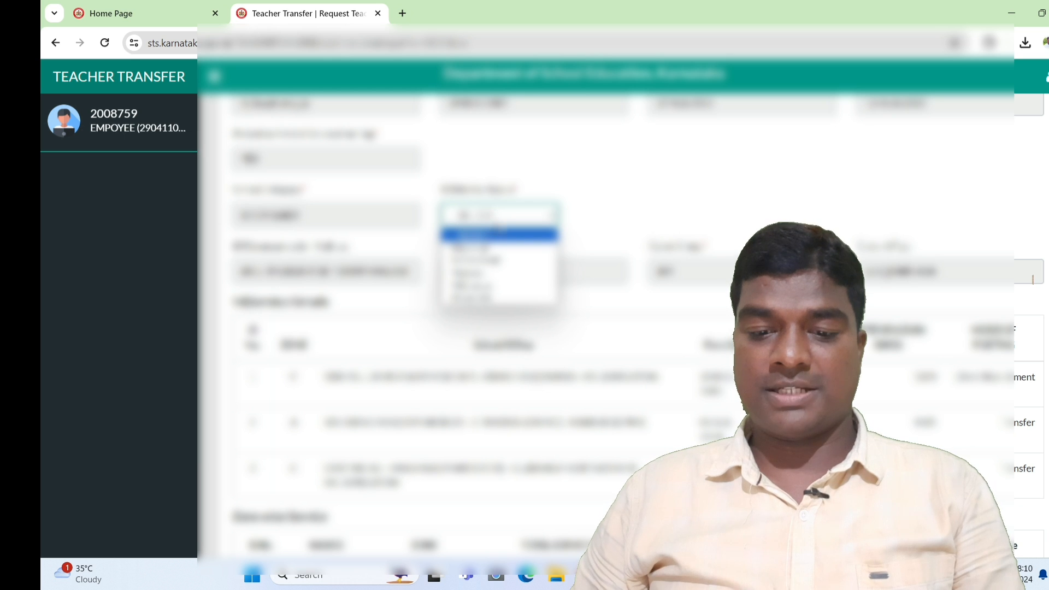
click(499, 249)
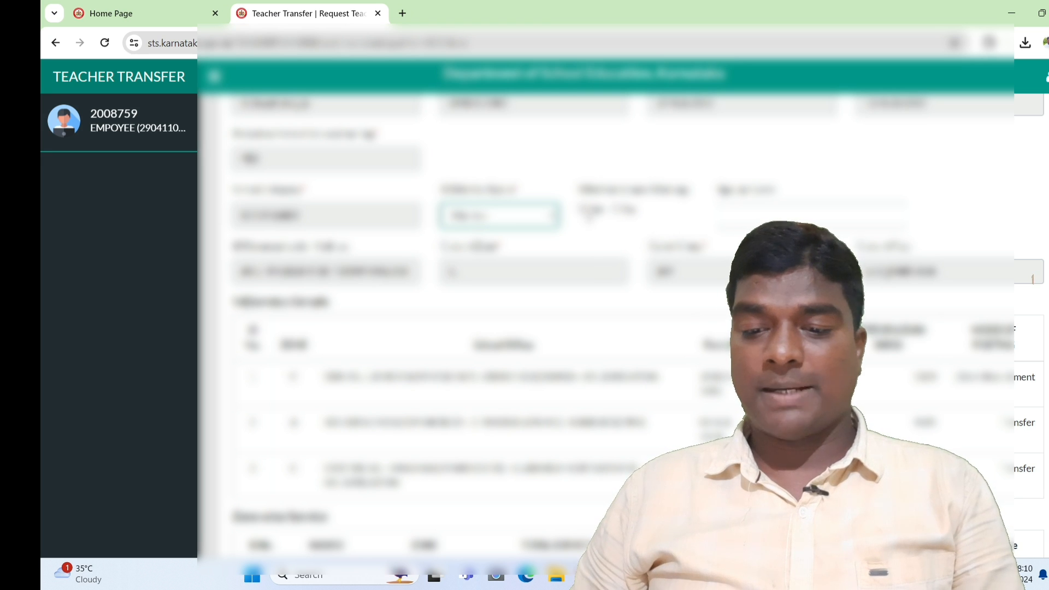
- Try Yes with the spouse's number to auto-fill spouse details, then switch the answer to No
click(586, 215)
click(584, 209)
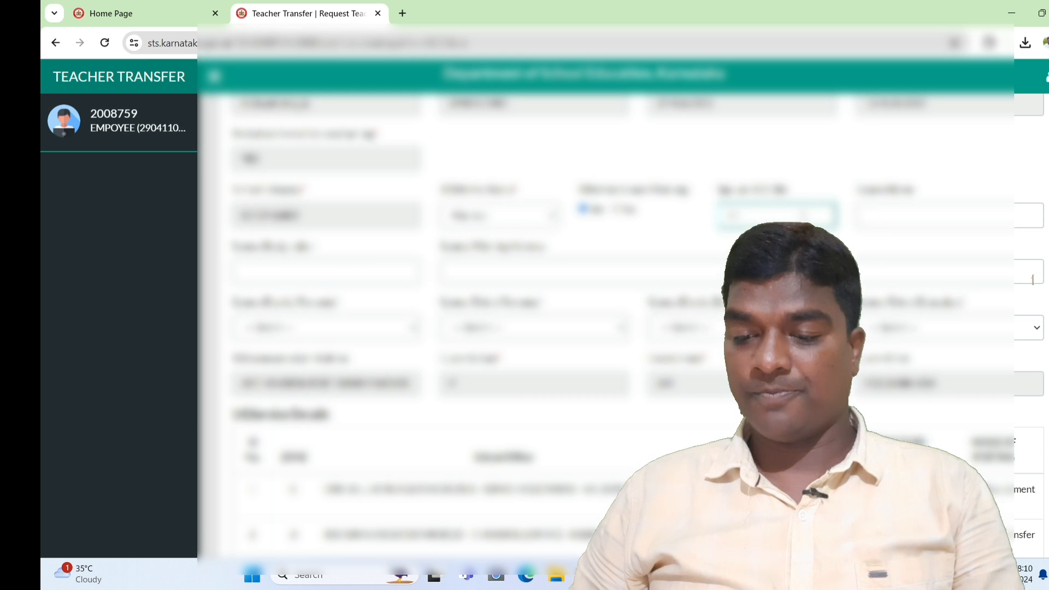
text(8)
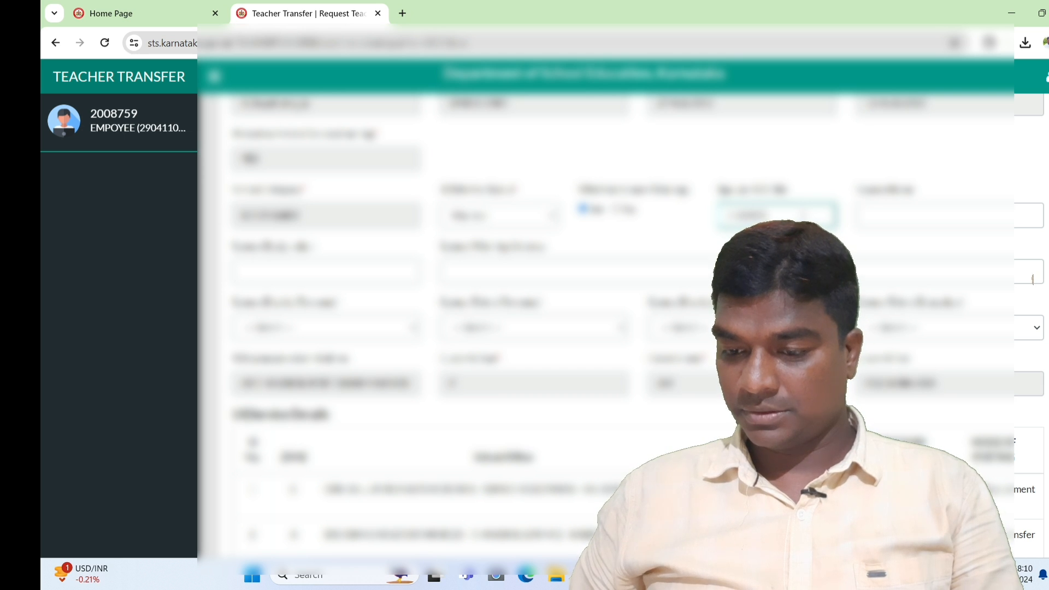
key(Tab)
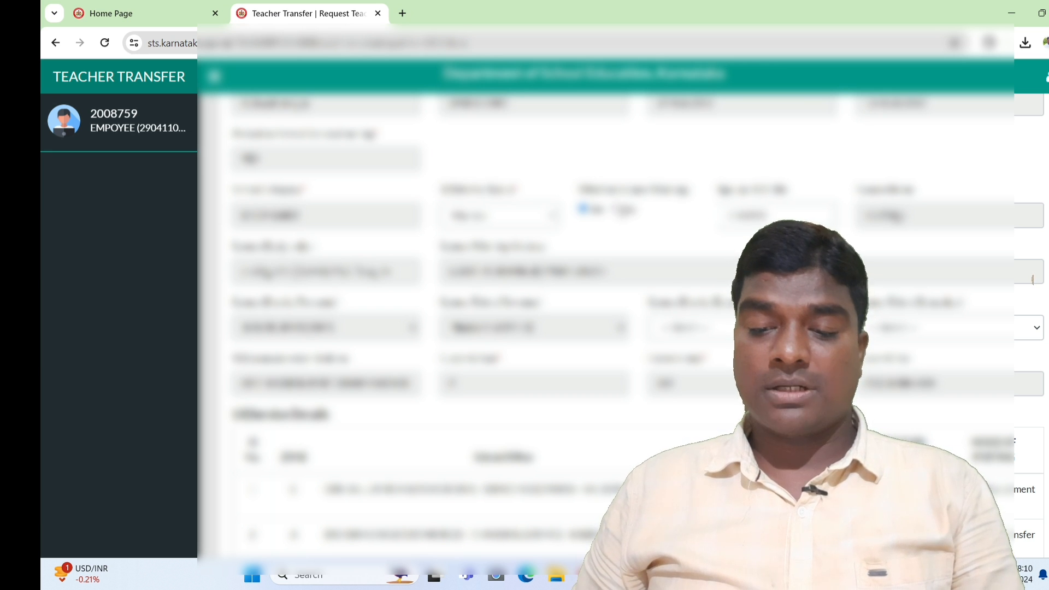
click(618, 210)
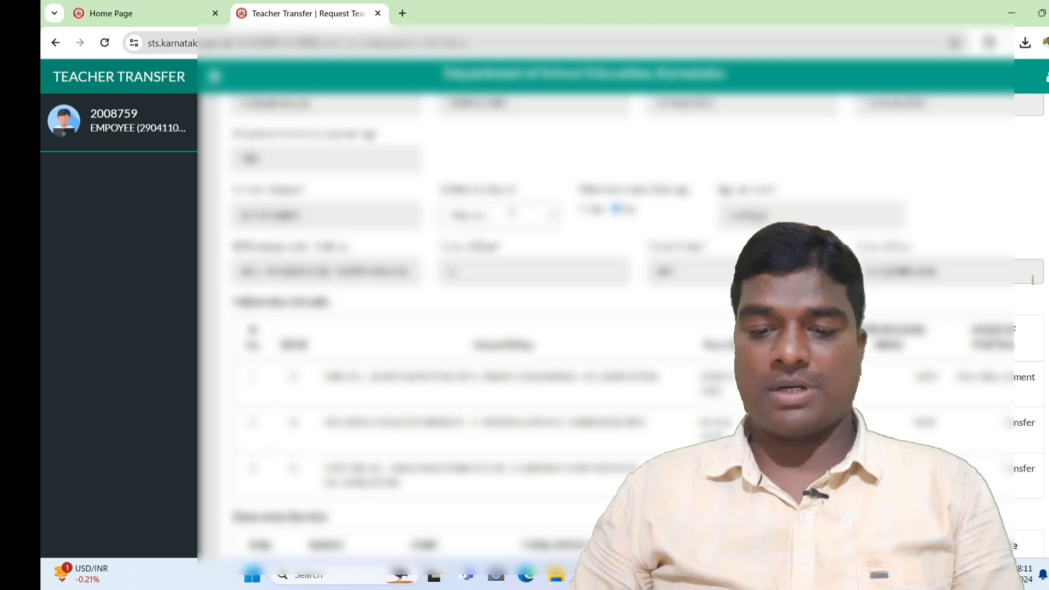
- Cycle through the transfer-type options, settle on one, and reveal its two extra fields
click(505, 215)
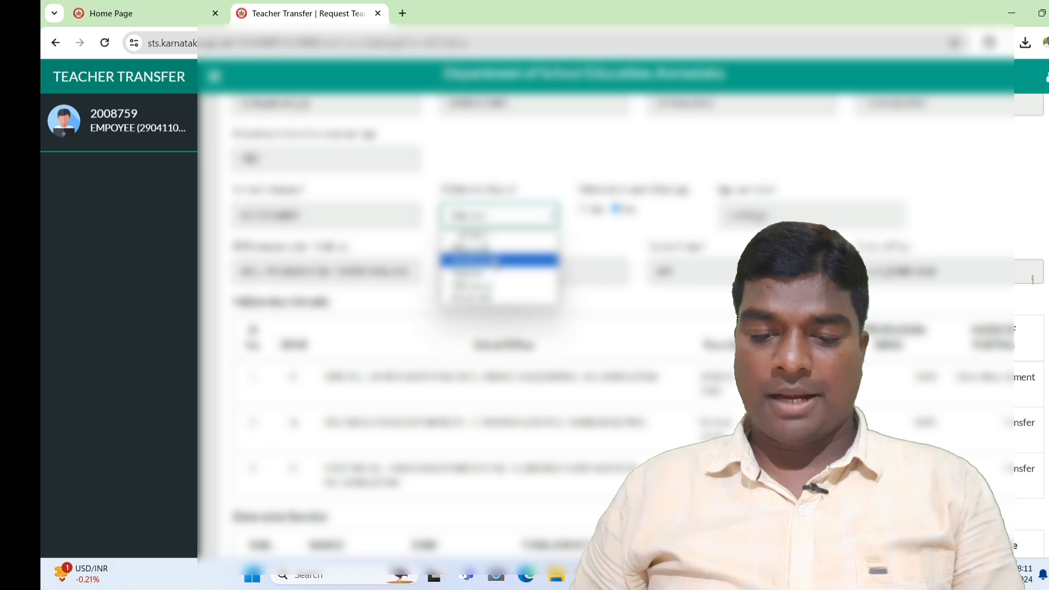
click(496, 261)
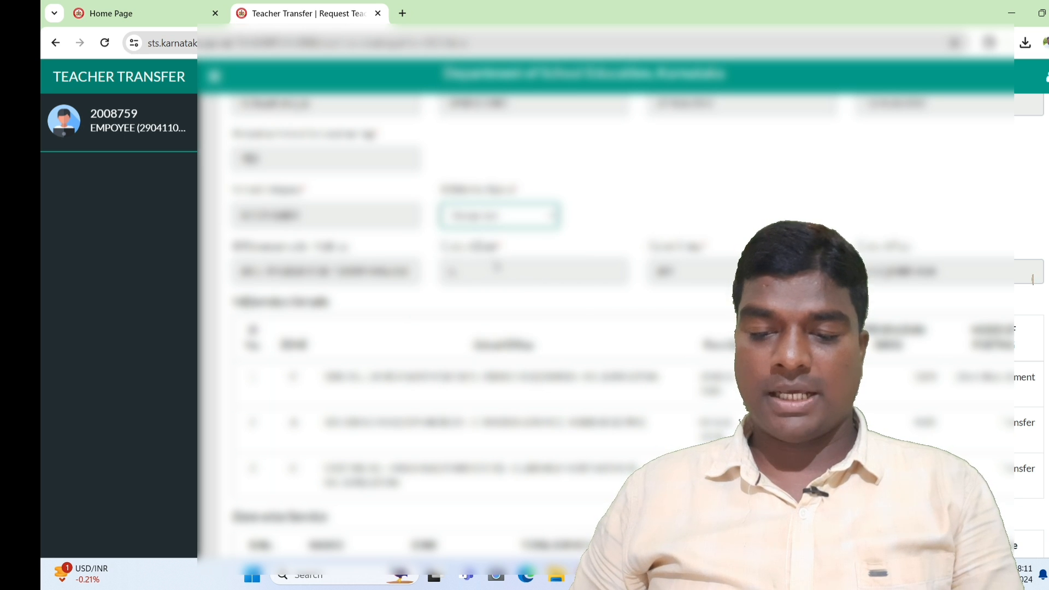
click(505, 217)
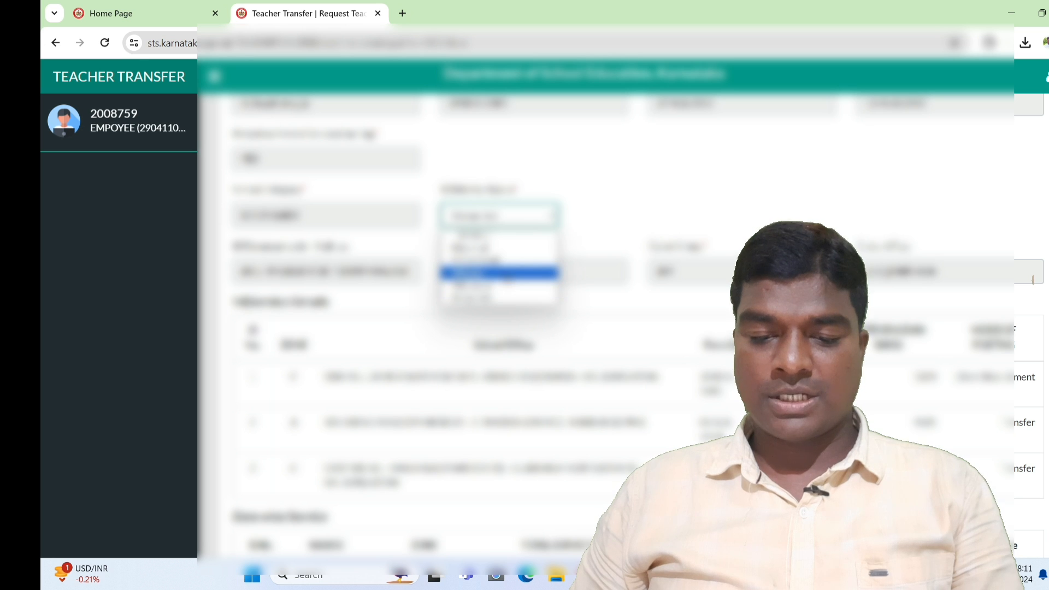
click(504, 273)
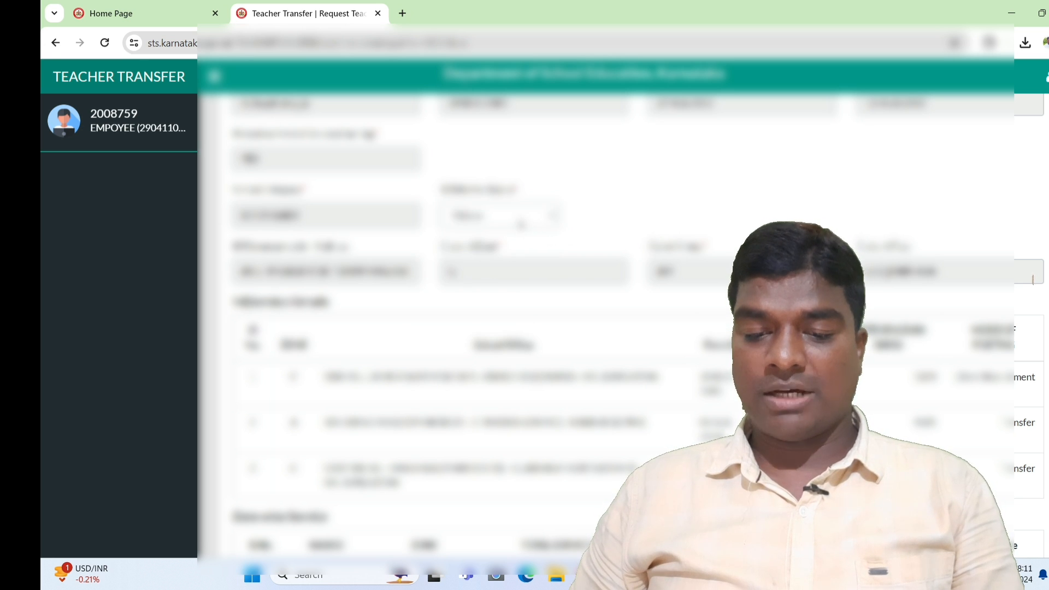
click(520, 222)
click(520, 286)
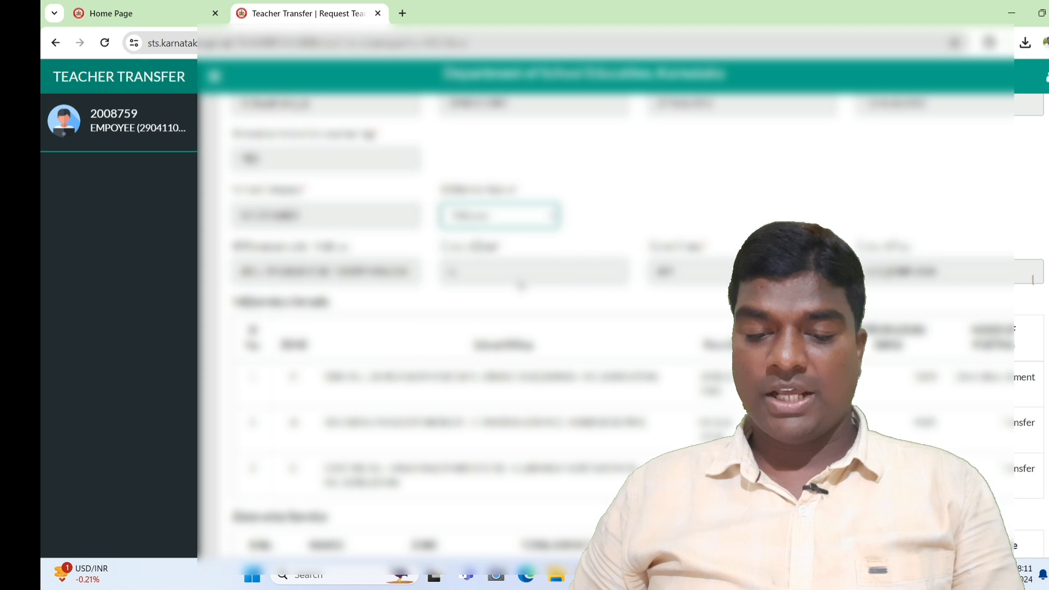
click(522, 221)
click(518, 298)
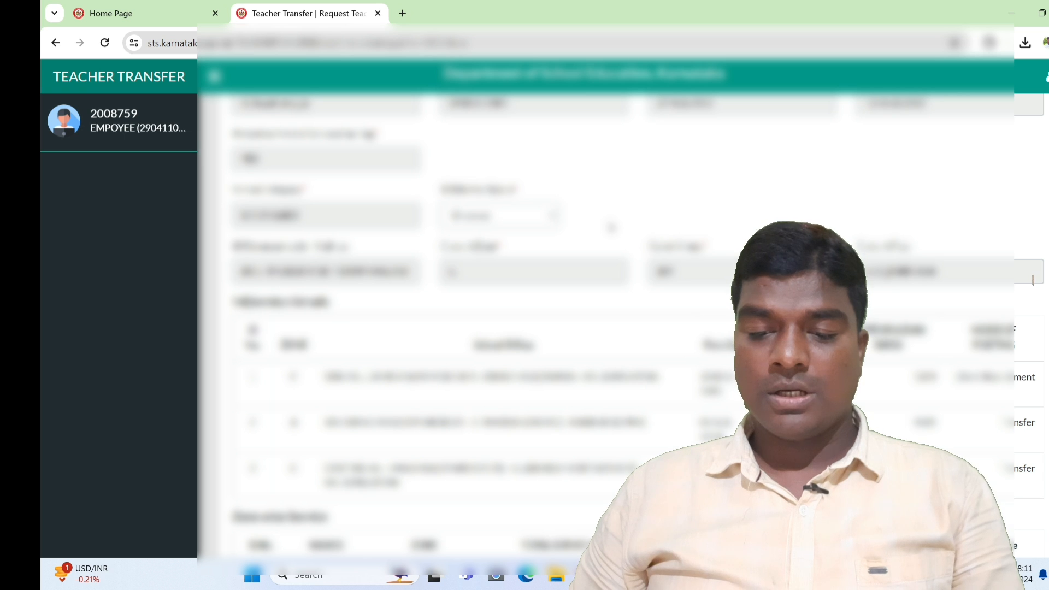
click(524, 216)
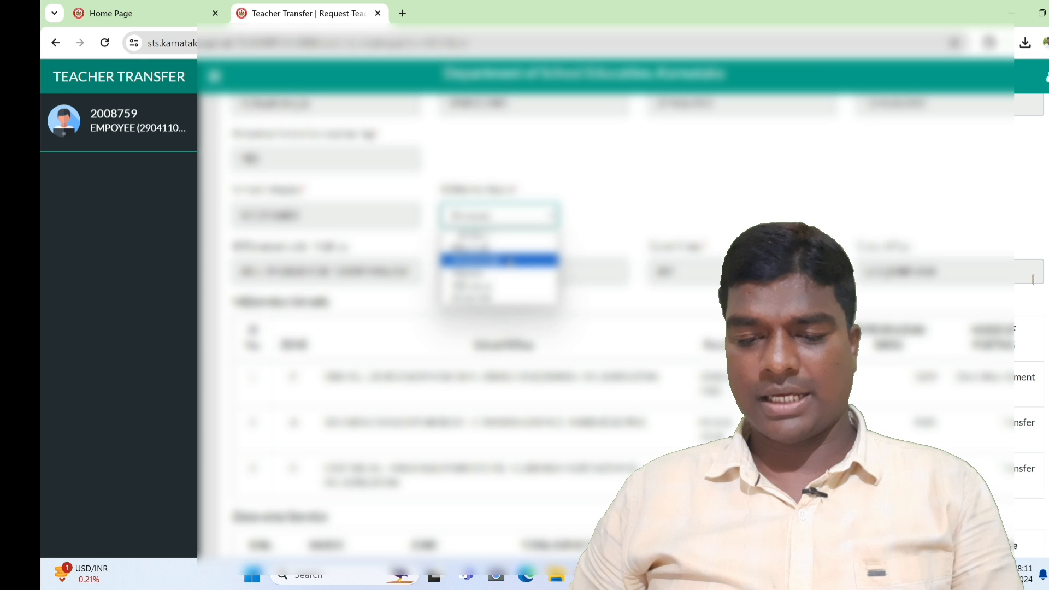
click(501, 261)
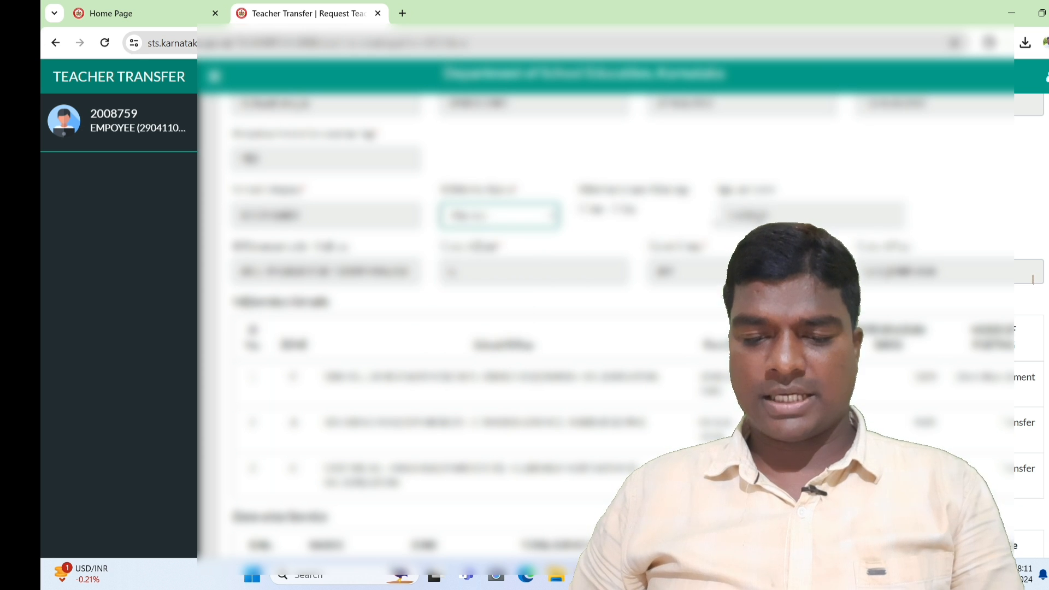
click(588, 243)
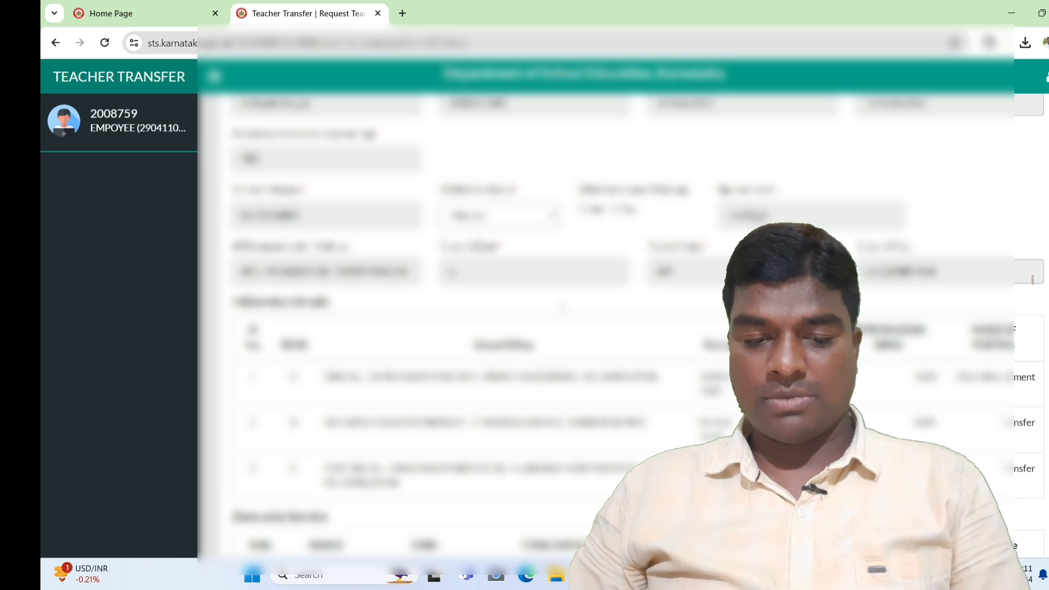
- Scroll past the service-history tables and expand the Transfer Requested For dropdown
scroll(1032, 279, down, 1)
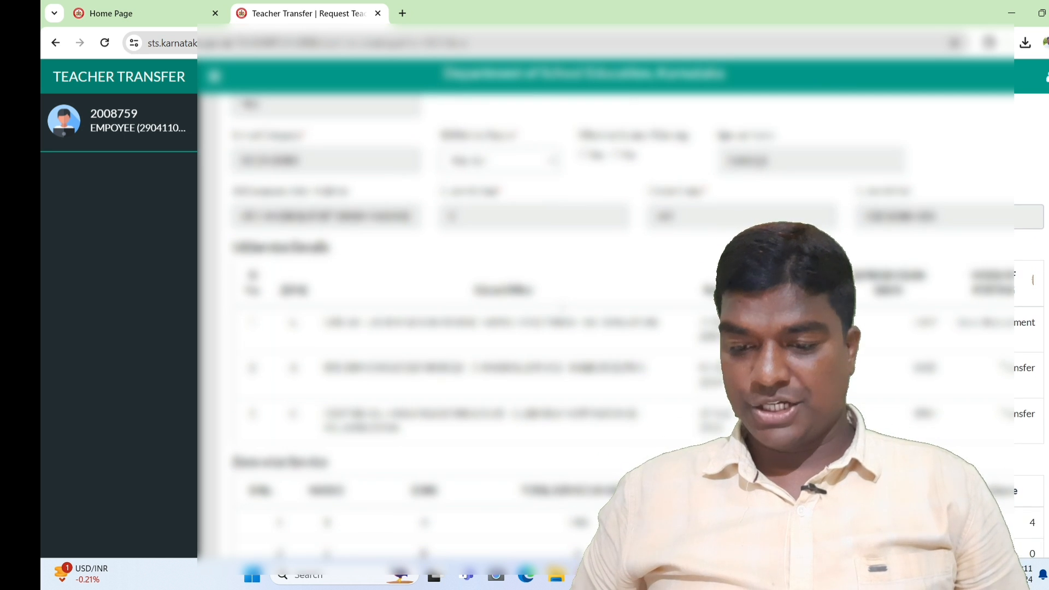
scroll(1033, 279, down, 1)
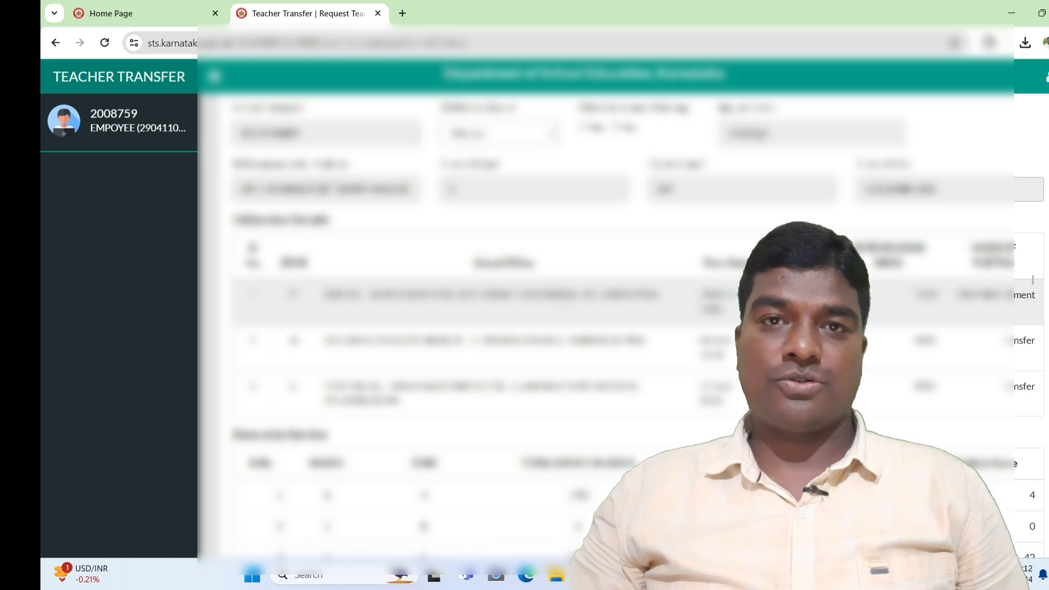
scroll(1033, 280, down, 4)
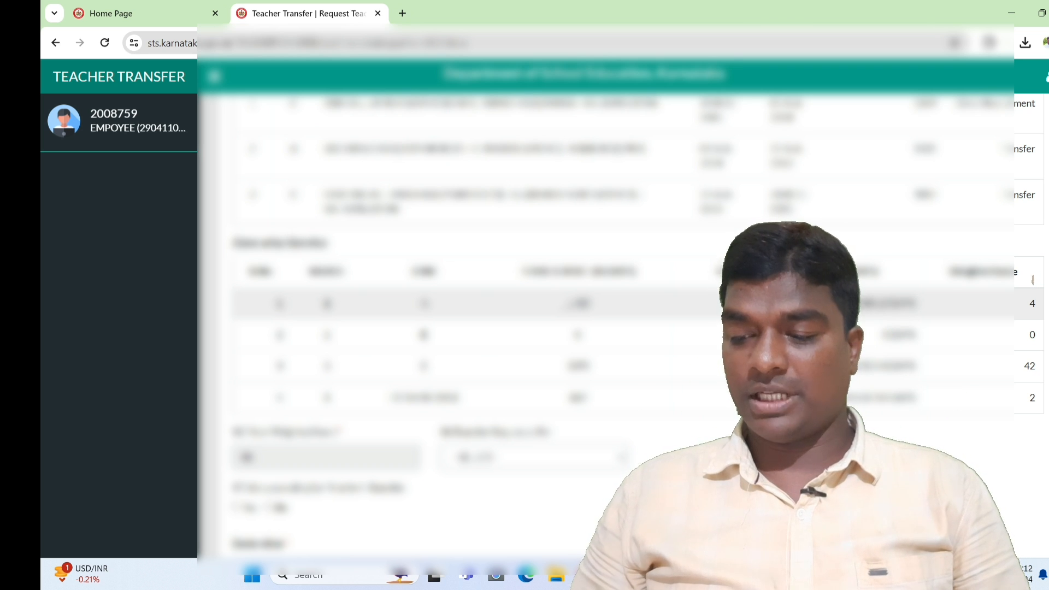
scroll(1033, 280, down, 3)
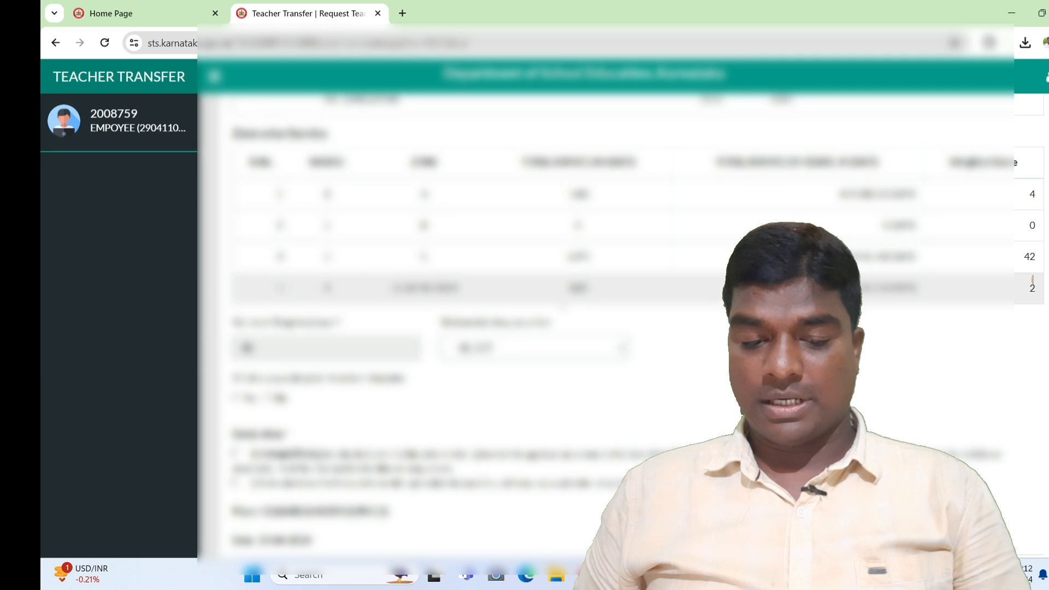
scroll(1033, 280, down, 1)
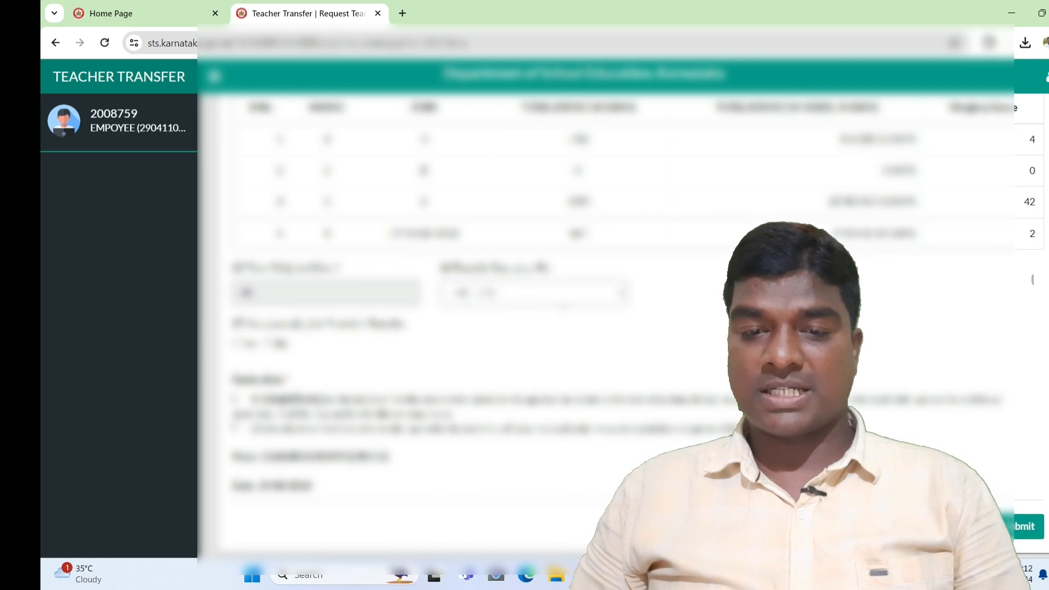
click(562, 306)
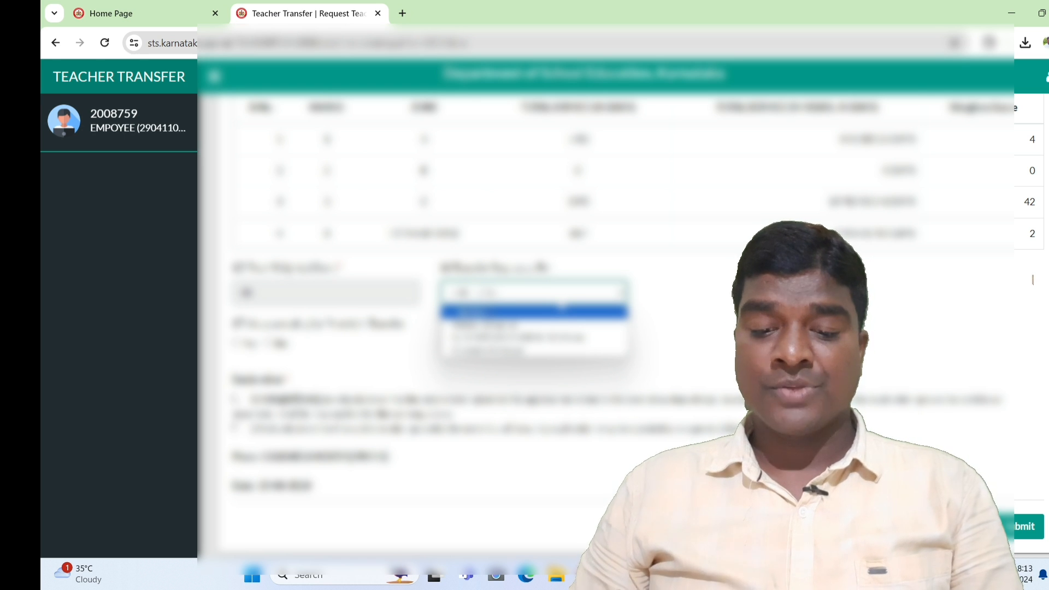
- Set Transfer Requested For to Within District and answer Yes to question 17, priority in transfer
click(552, 325)
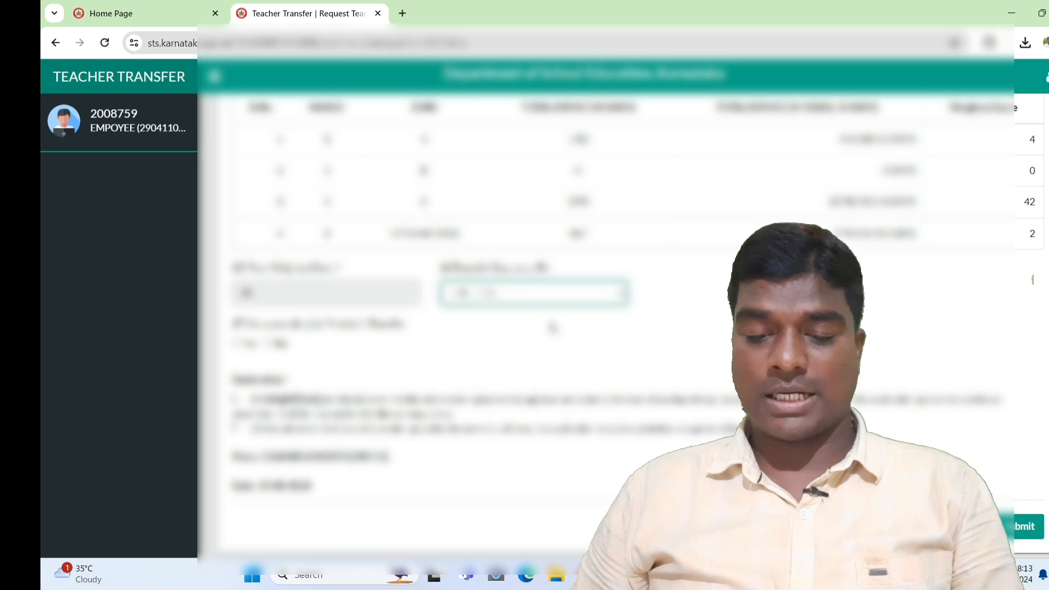
click(600, 335)
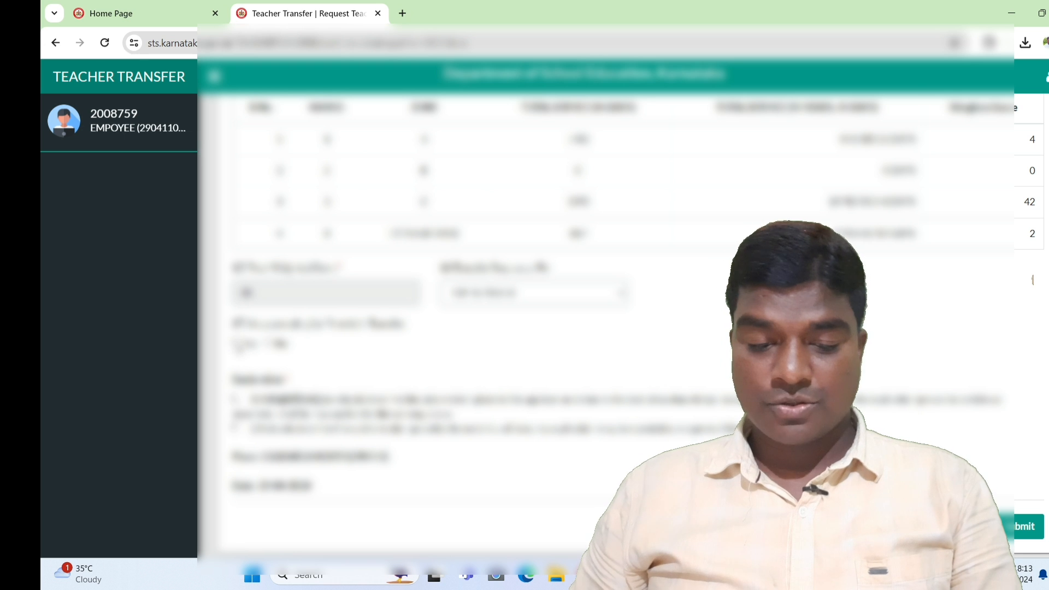
click(237, 344)
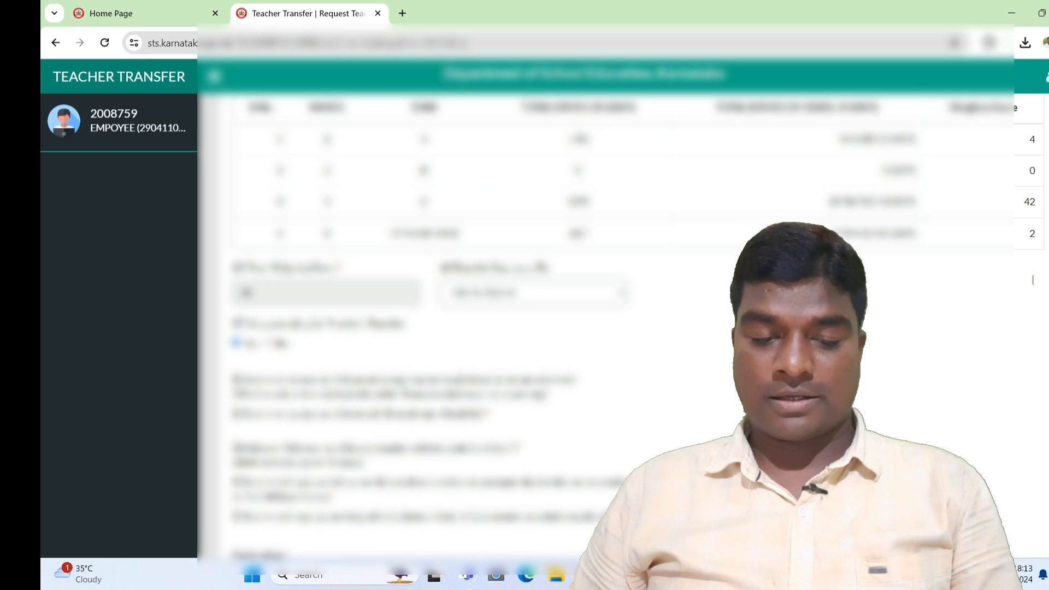
scroll(1033, 279, down, 3)
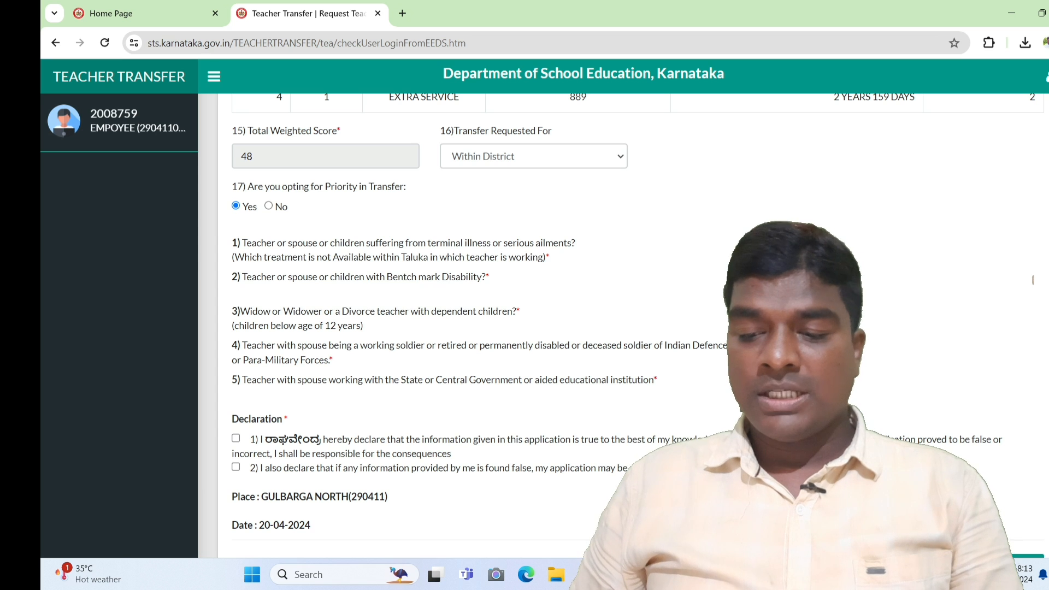
- Answer Yes to priority question 1, then cancel attaching its supporting document
click(791, 242)
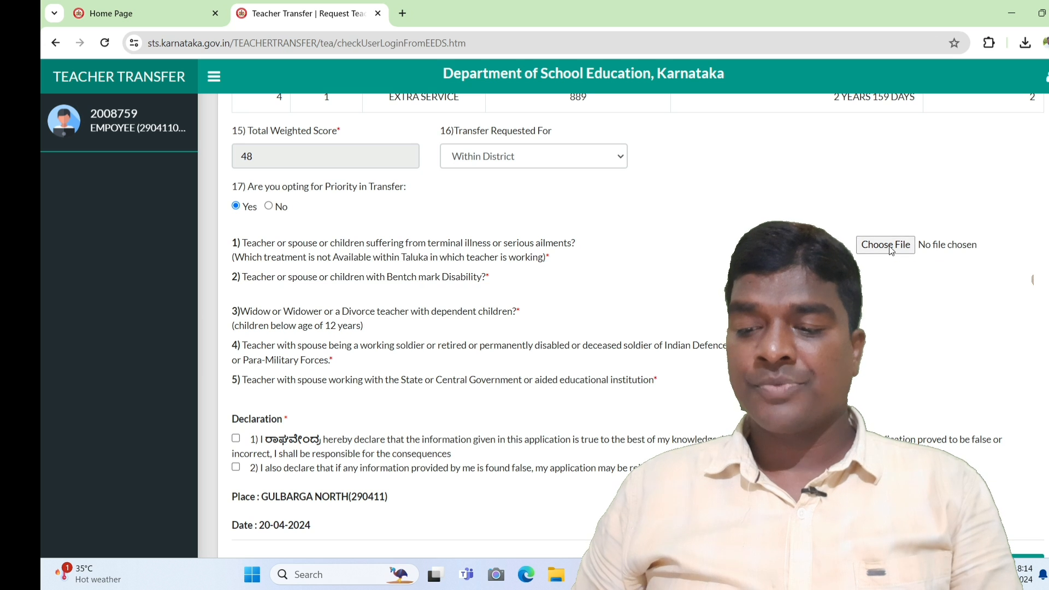
click(886, 244)
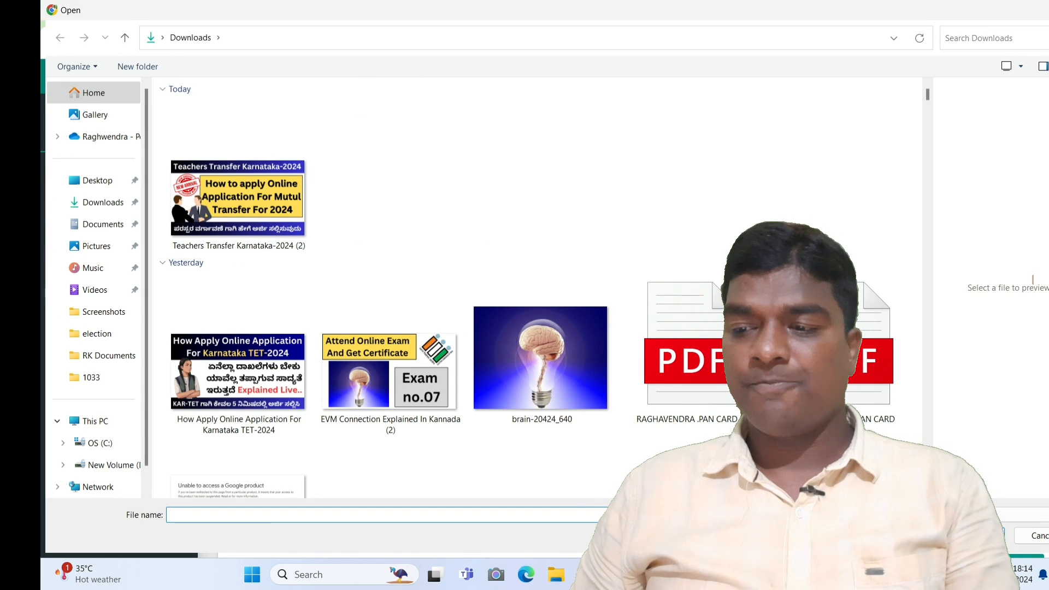
key(Escape)
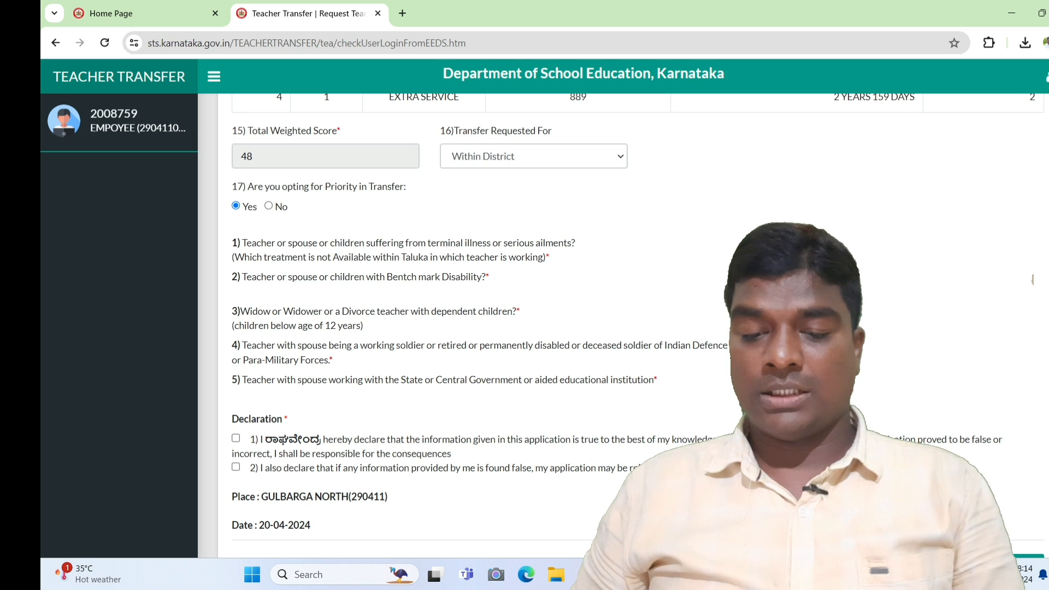
- Answer Yes to priority question 2 (benchmark disability) to show its Choose File control
click(781, 277)
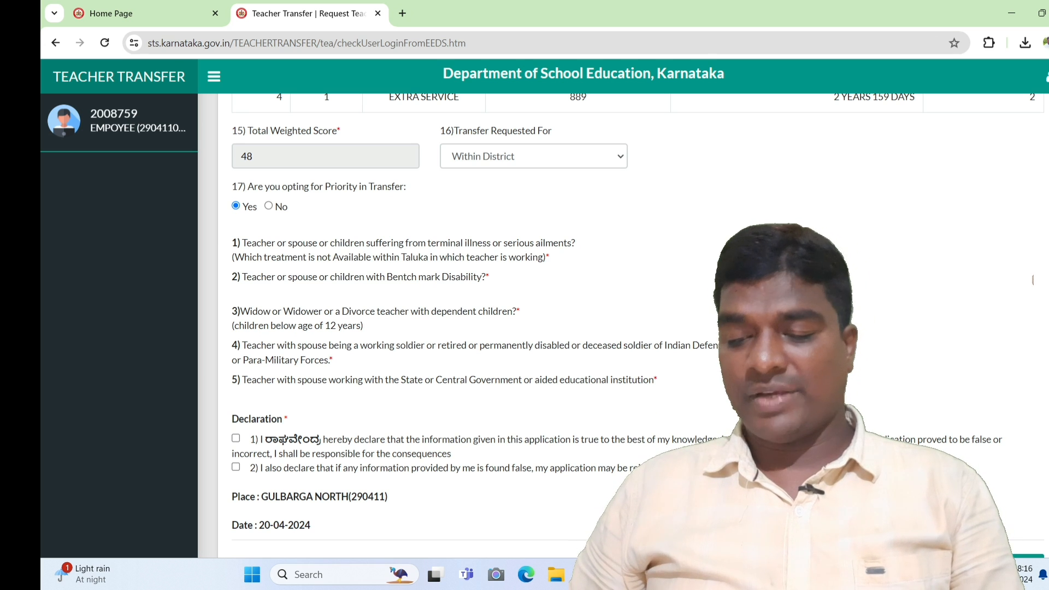
- Answer Yes to priority question 5 to show its upload field, then bring the Declaration into view
click(791, 379)
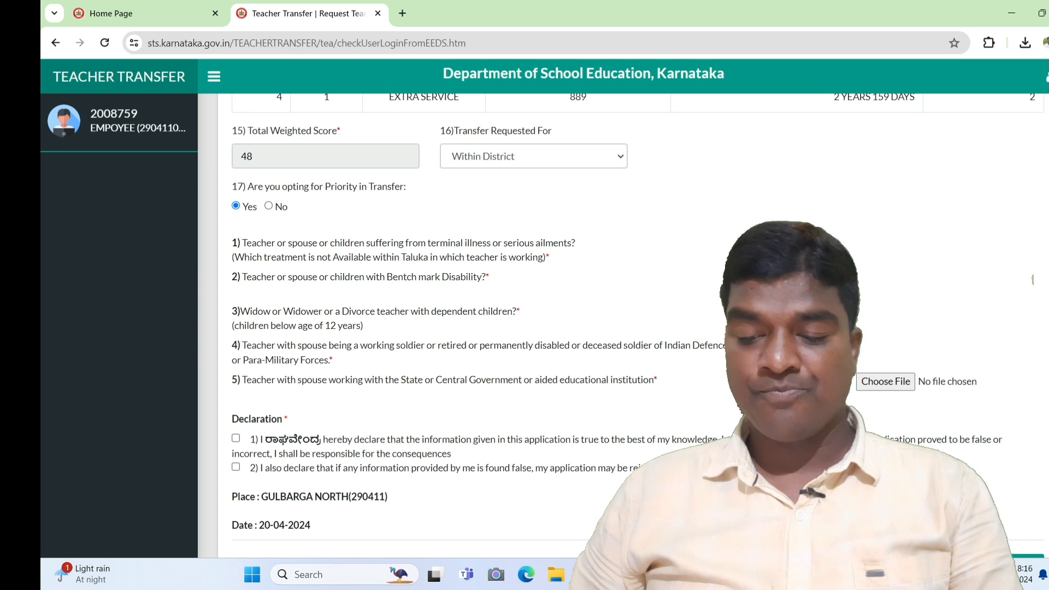
scroll(1033, 280, down, 1)
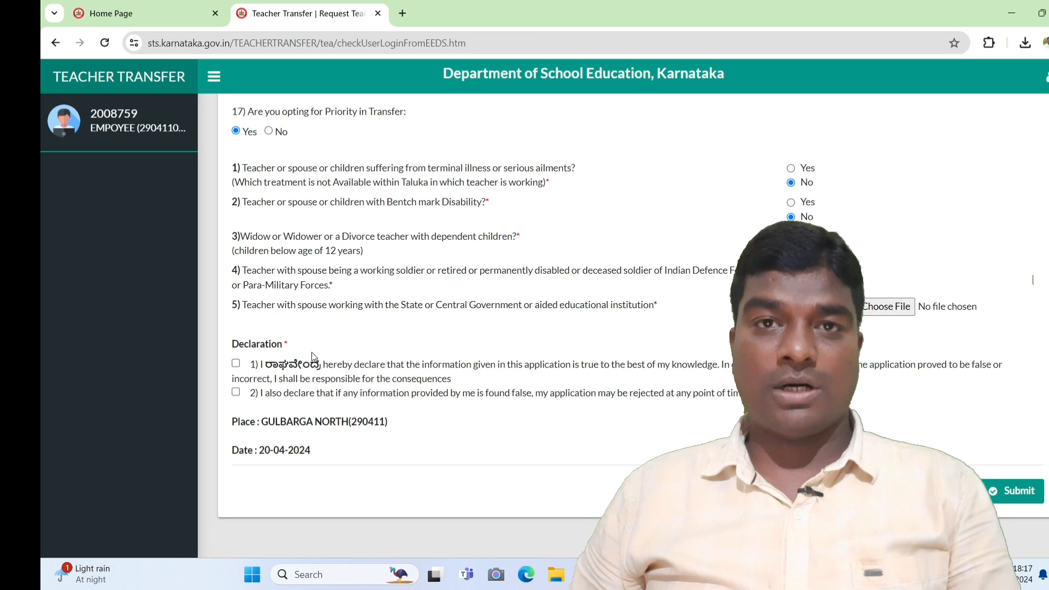
click(237, 365)
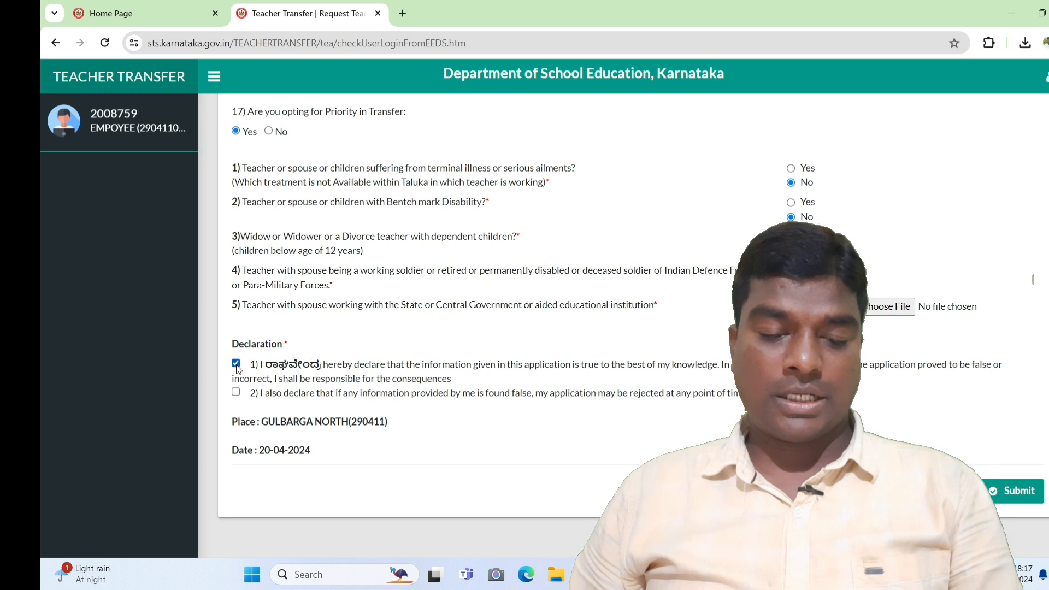
click(236, 392)
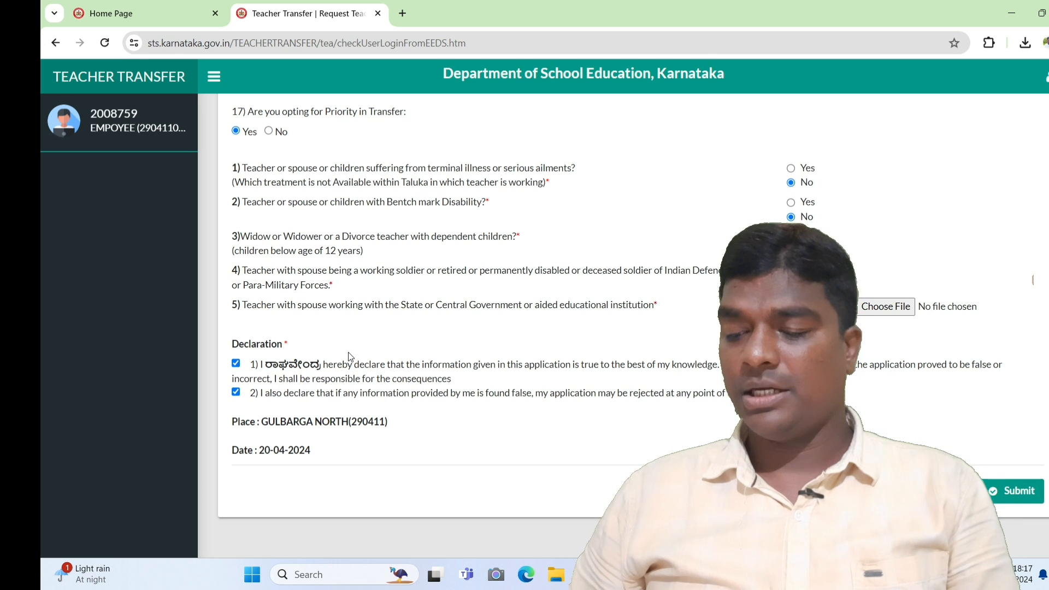
click(235, 364)
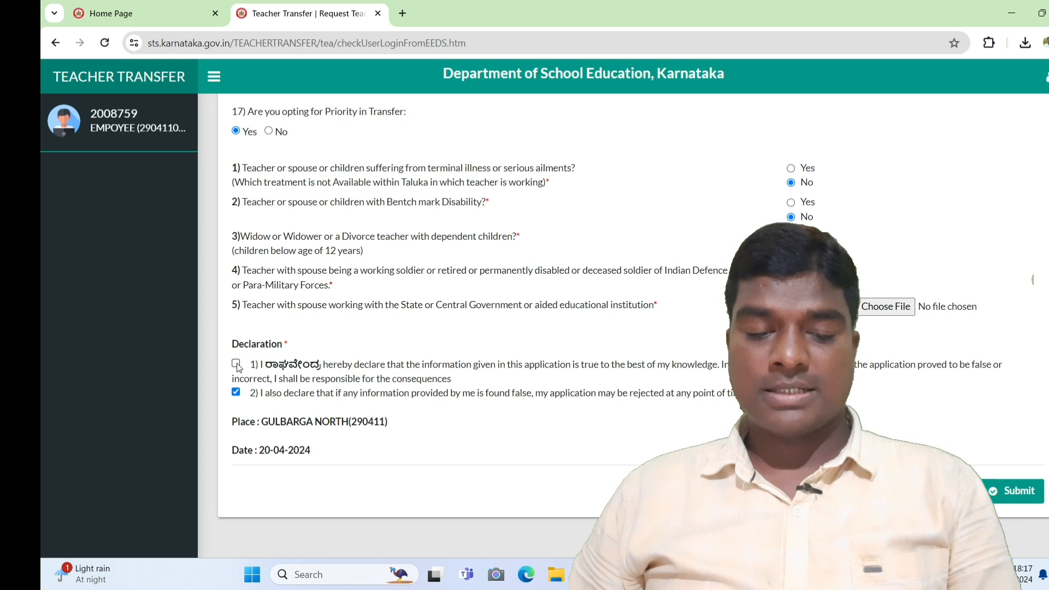
click(236, 393)
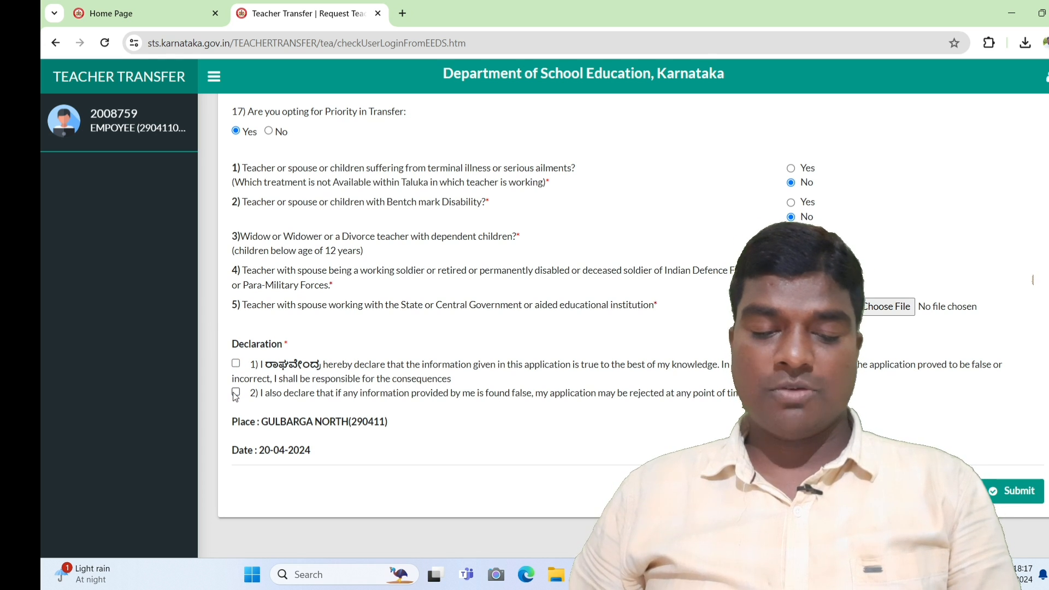